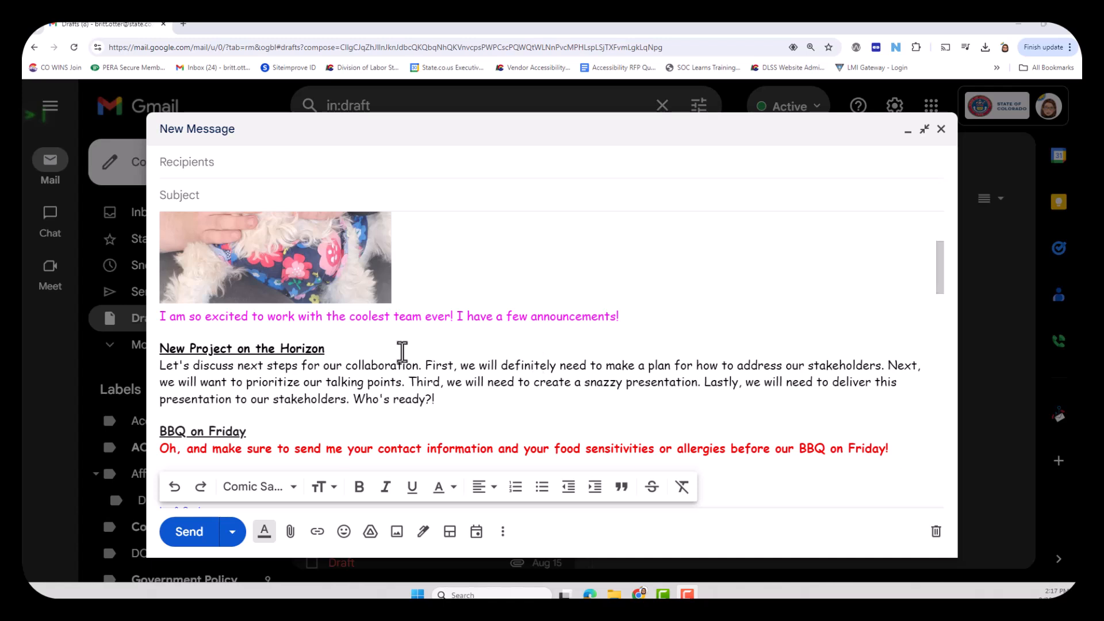
Review the formatting of the email's sections from "New Project on the Horizon" through "Accessibility"
left_click(214, 349)
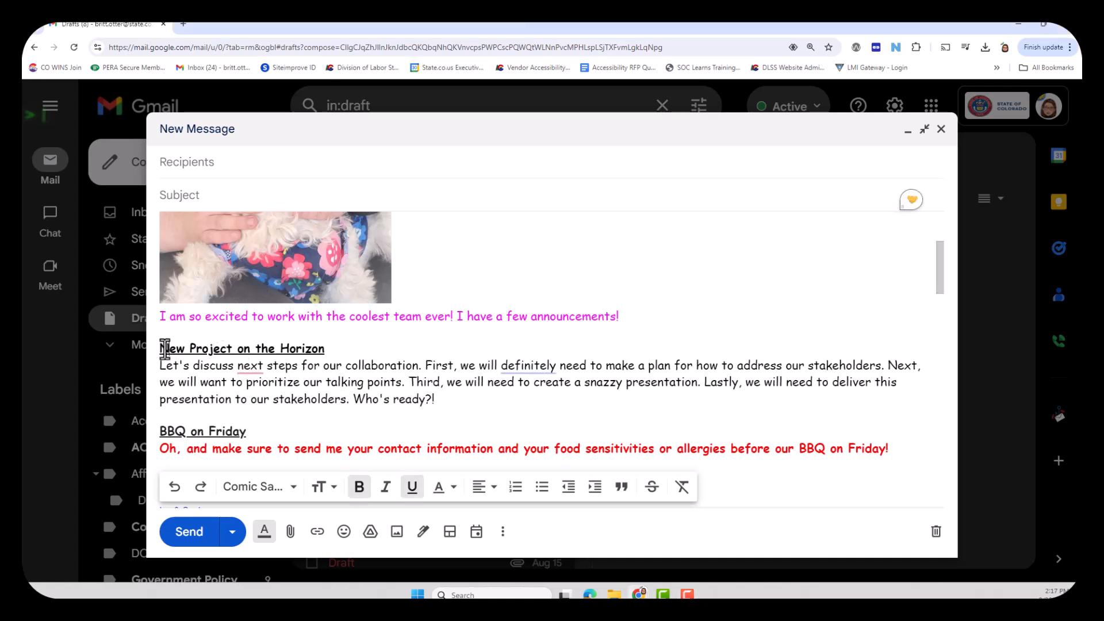
scroll(165, 349, "down", 3)
left_click(165, 350)
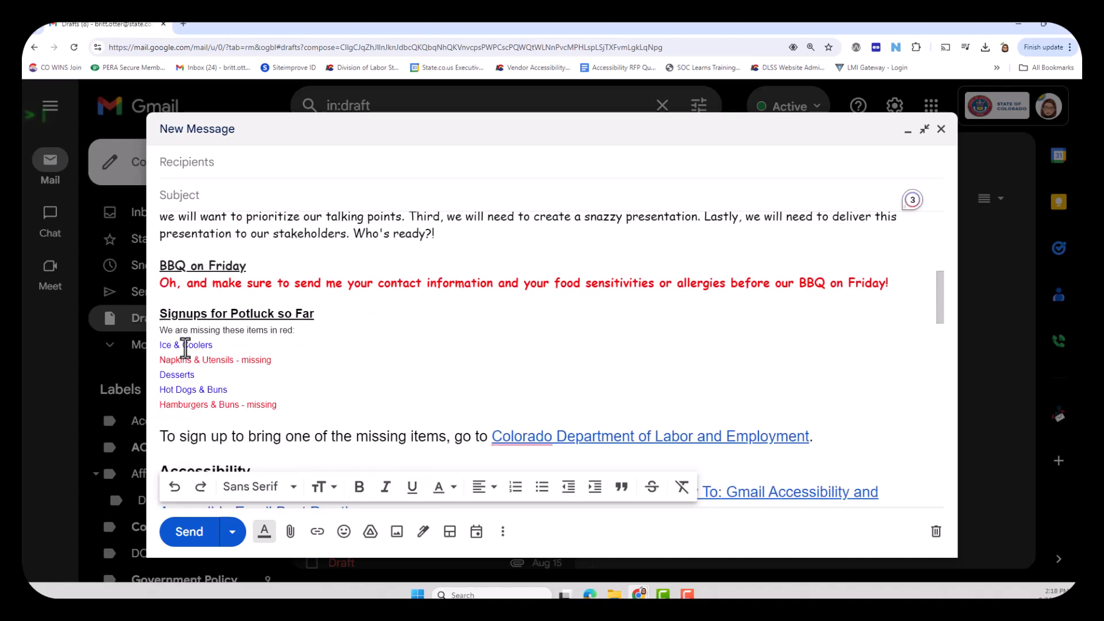
scroll(185, 348, "down", 3)
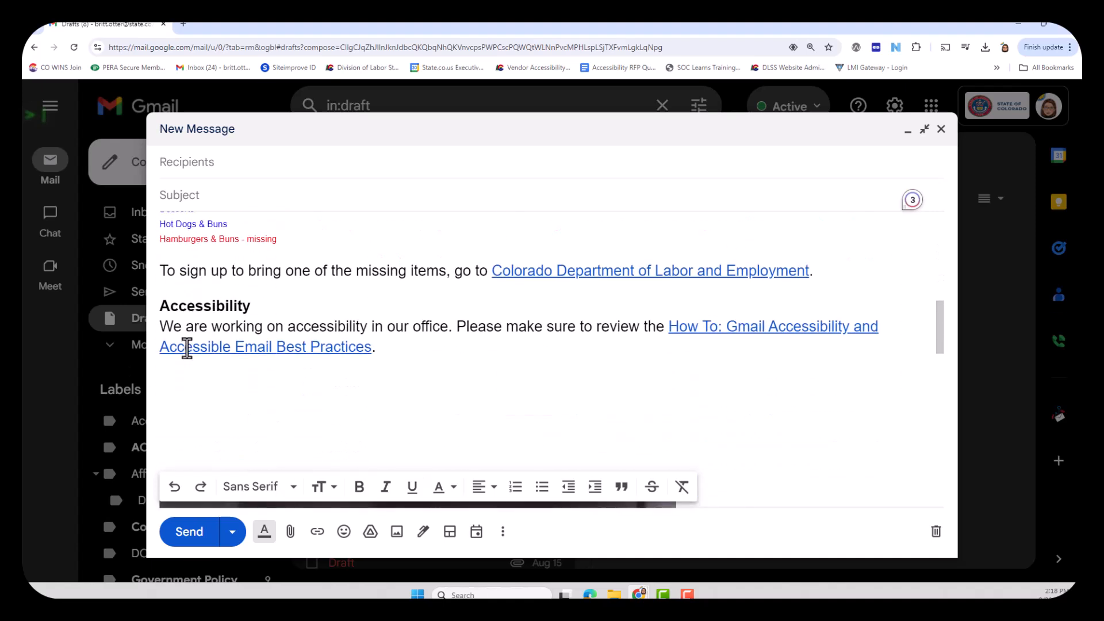
left_click(204, 309)
scroll(209, 322, "up", 4)
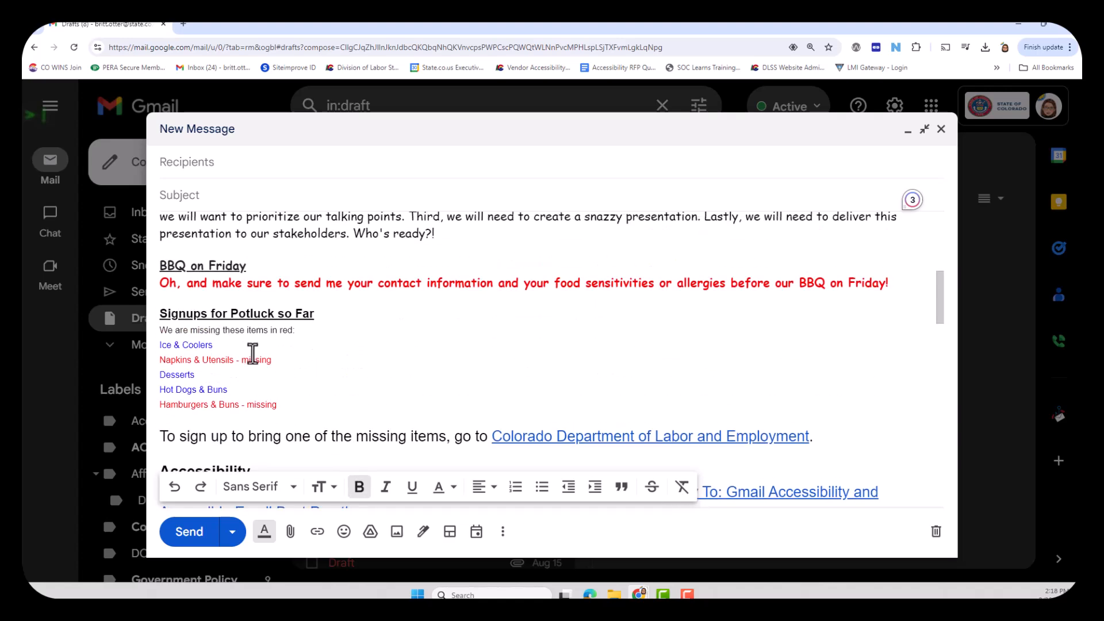
scroll(253, 353, "up", 2)
Check the text size setting of the "New Project on the Horizon" heading, the potluck list and the "Accessibility" section
left_click(250, 348)
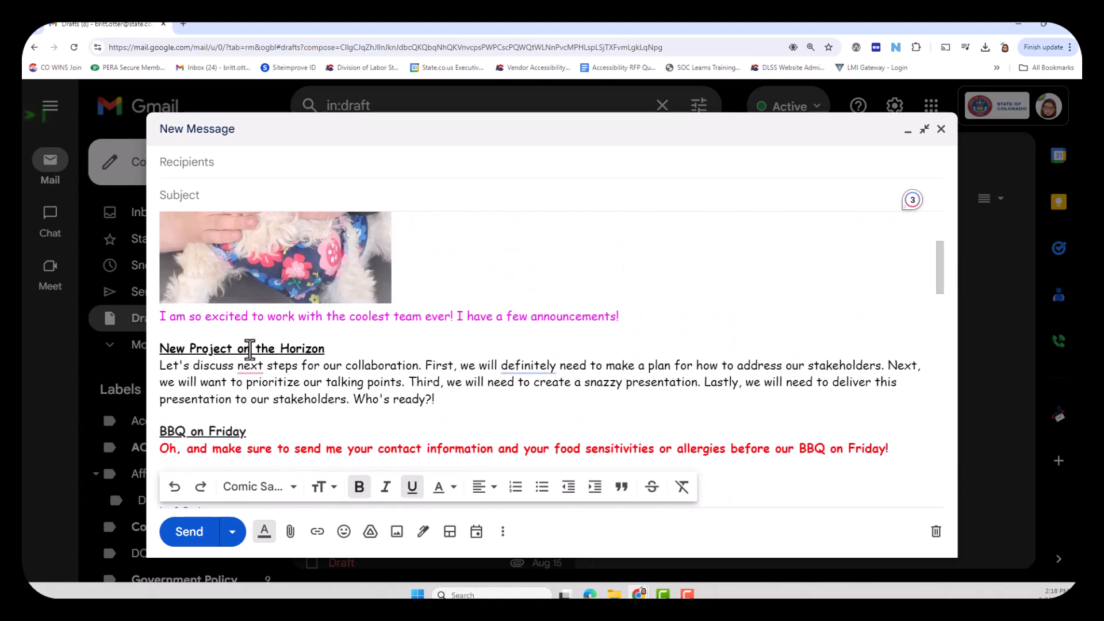
left_click(323, 488)
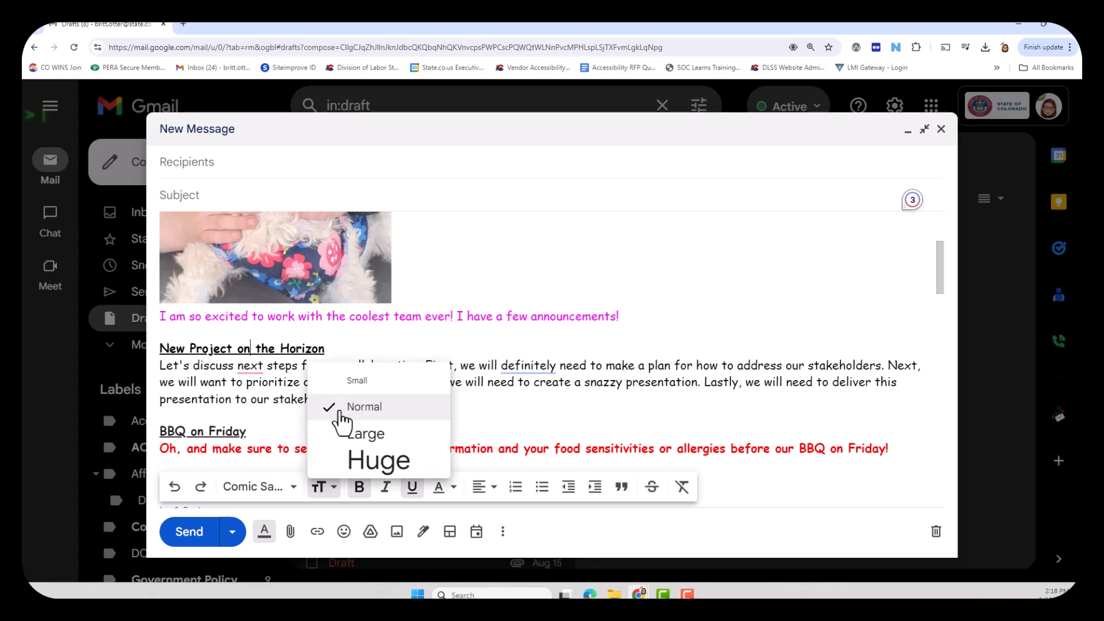
left_click(266, 419)
scroll(197, 363, "down", 3)
left_click(320, 488)
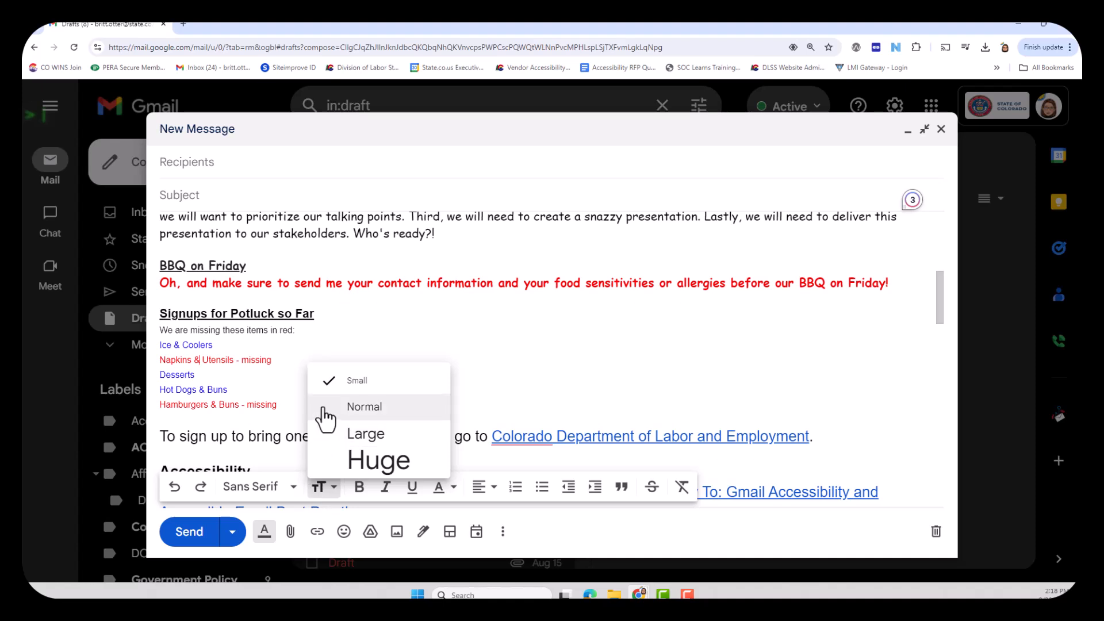
scroll(224, 395, "down", 3)
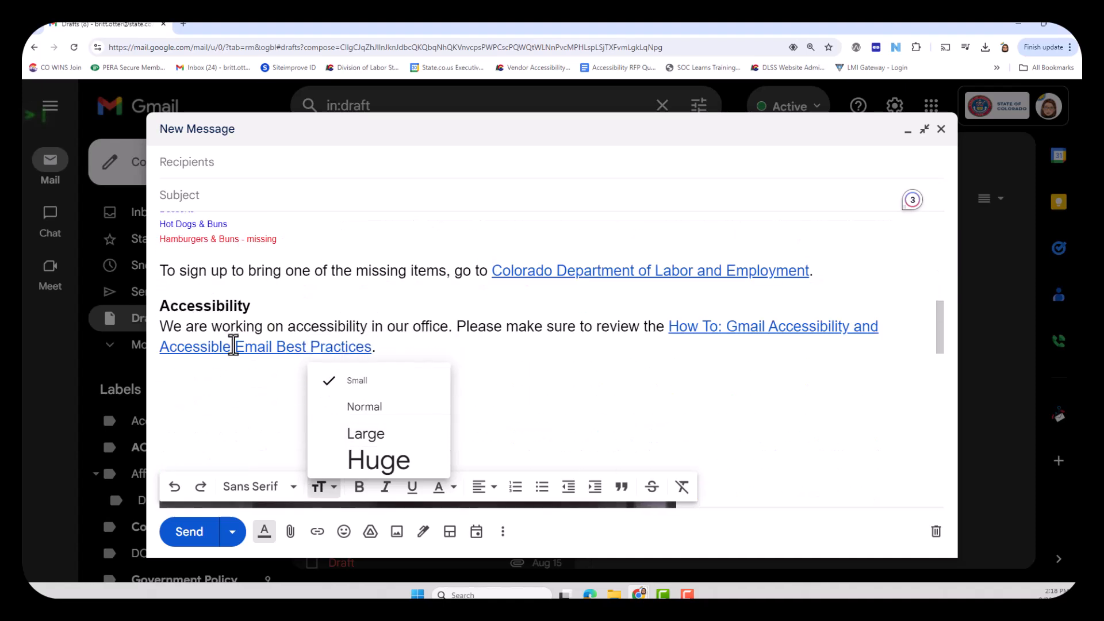
left_click(236, 335)
left_click(333, 488)
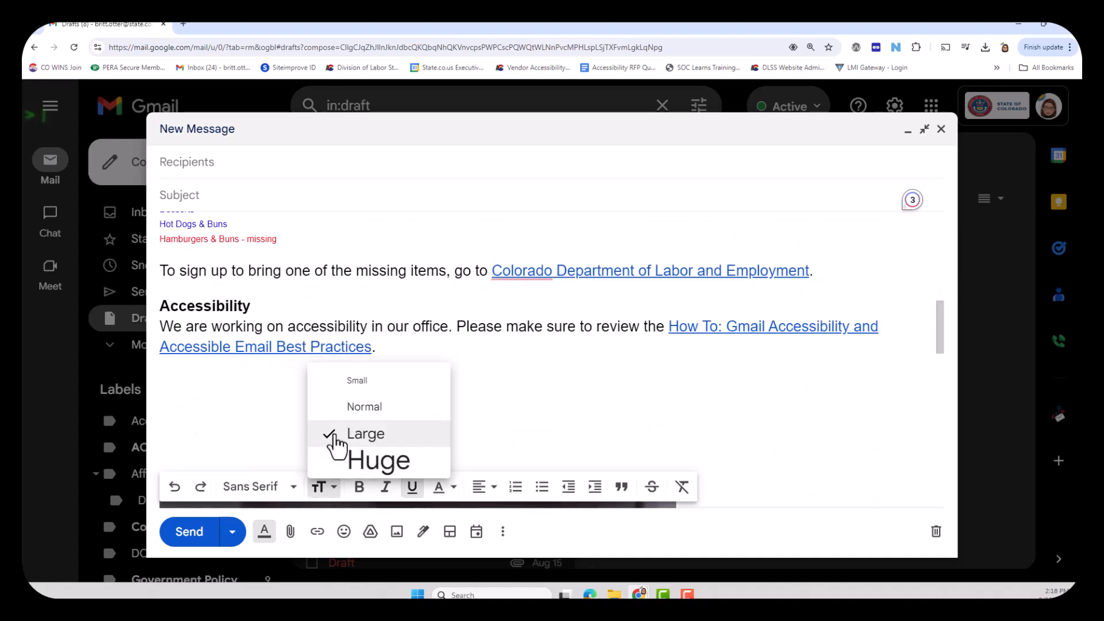
left_click(387, 382)
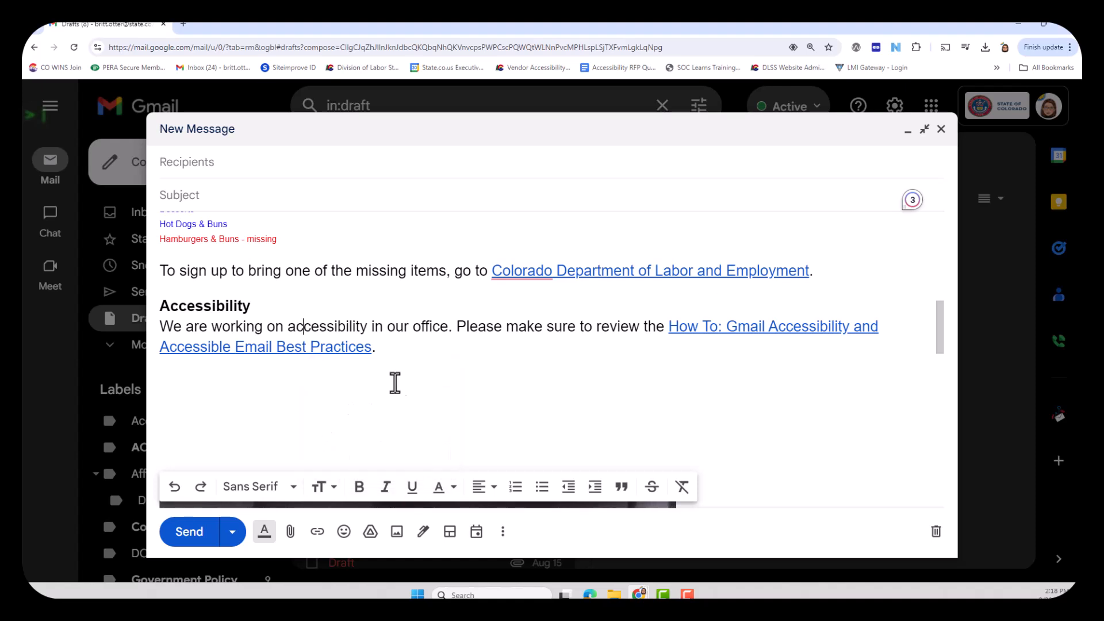
Compare the available text sizes with those used in the "New Project on the Horizon" section and the potluck signup text
scroll(402, 384, "up", 2)
scroll(402, 384, "up", 2)
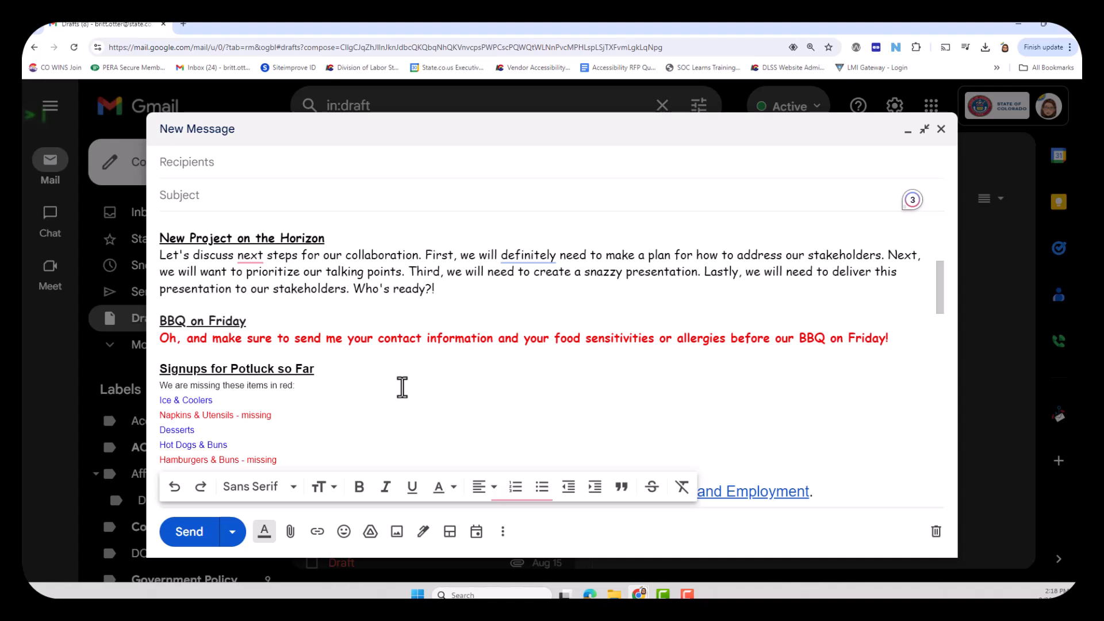
left_click(334, 487)
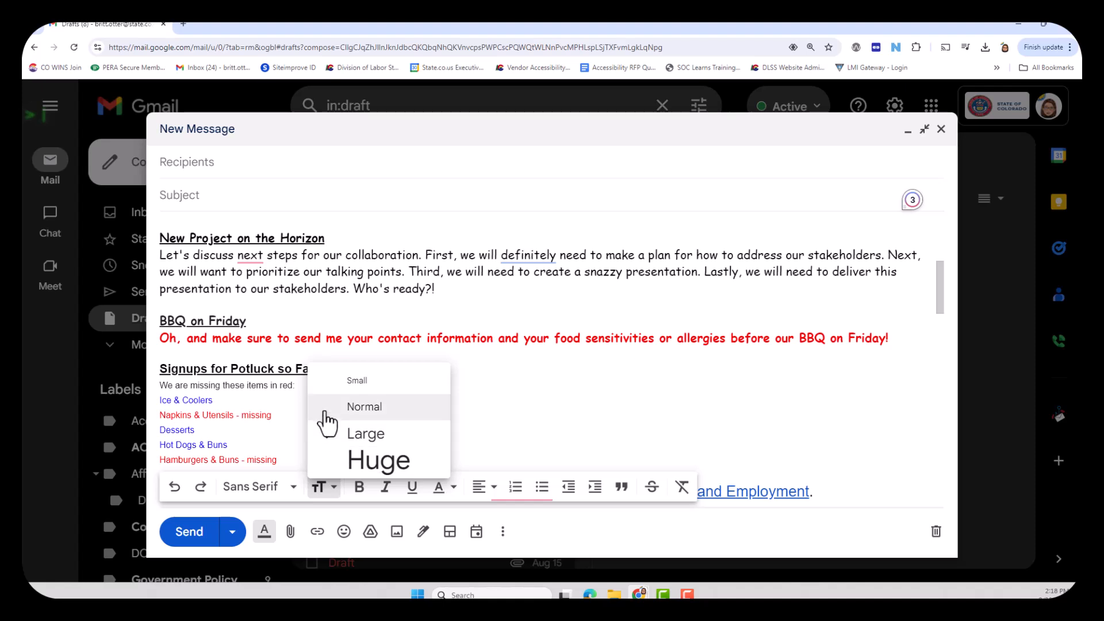
left_click(329, 446)
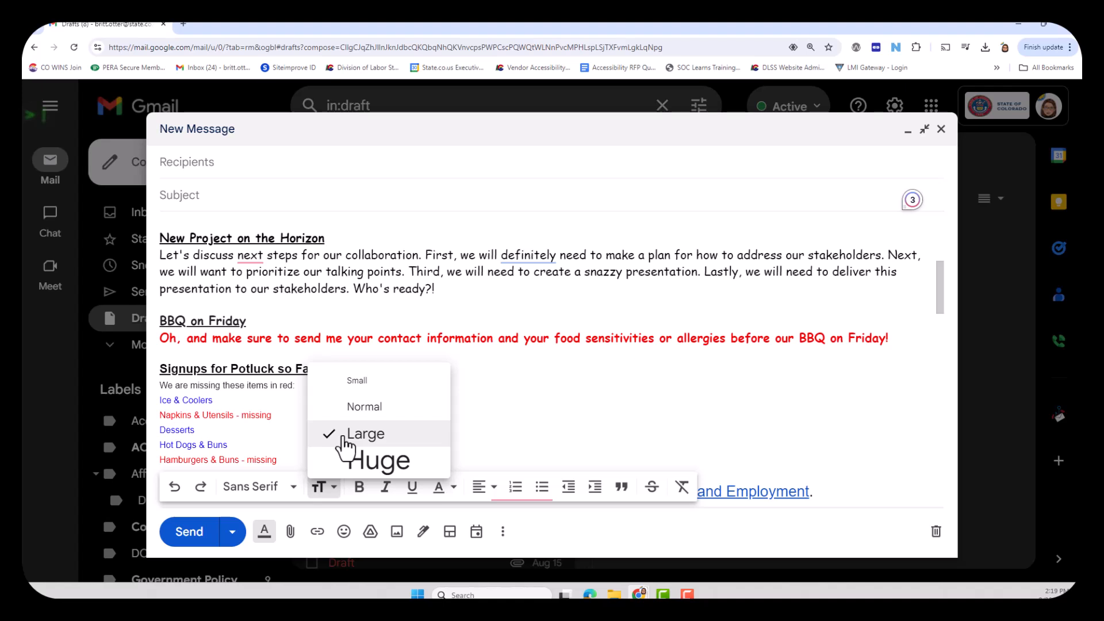
left_click(243, 303)
left_click(213, 244)
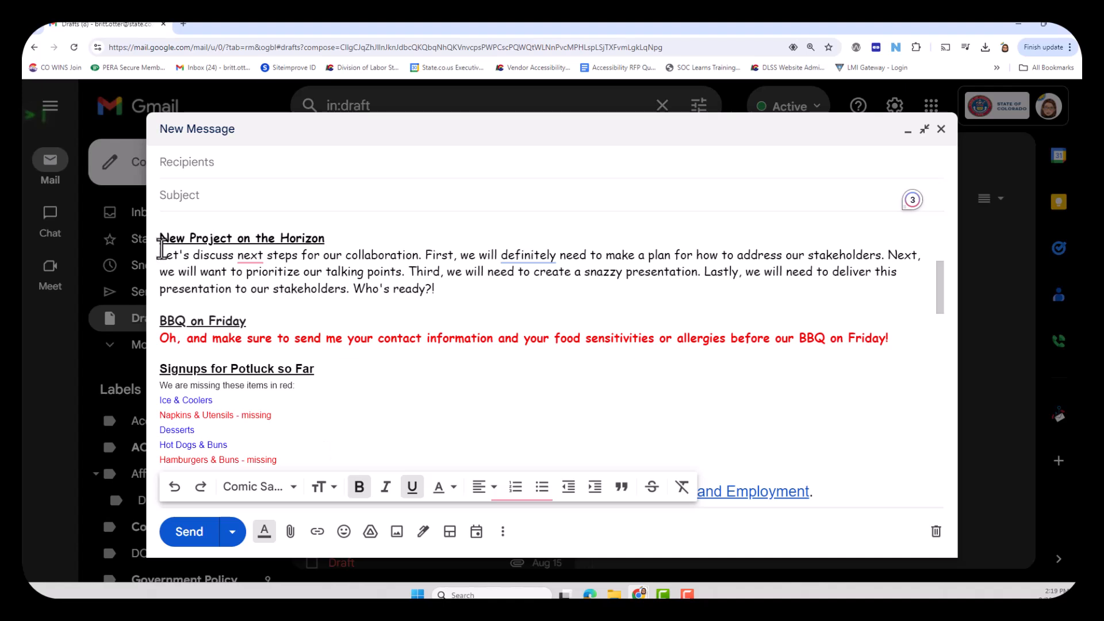
left_click(322, 492)
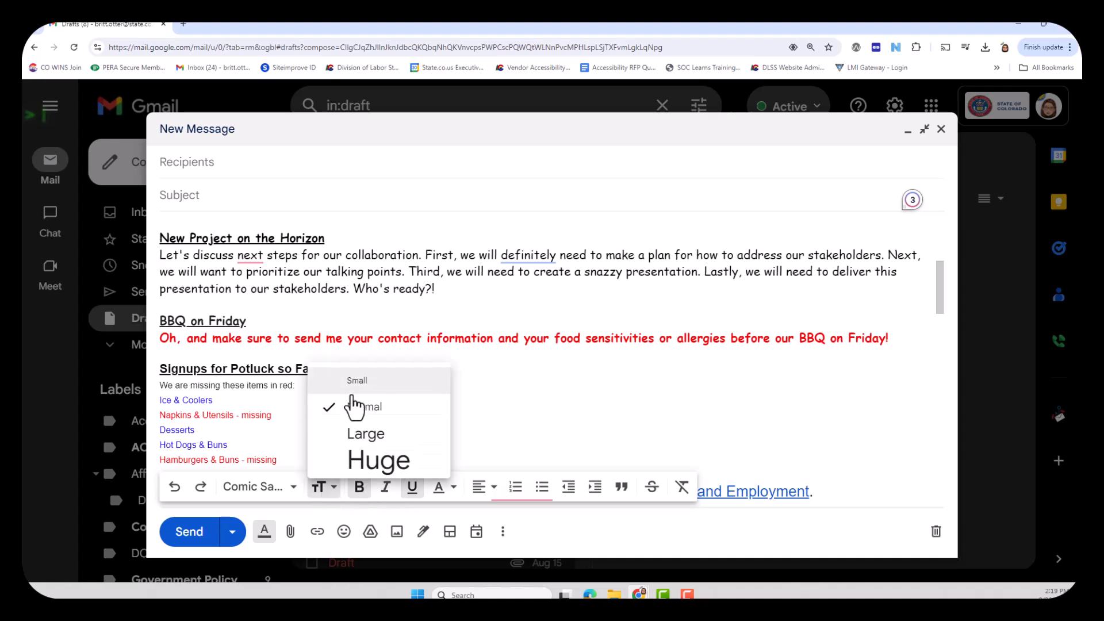
left_click(268, 305)
left_click(217, 429)
scroll(216, 429, "down", 1)
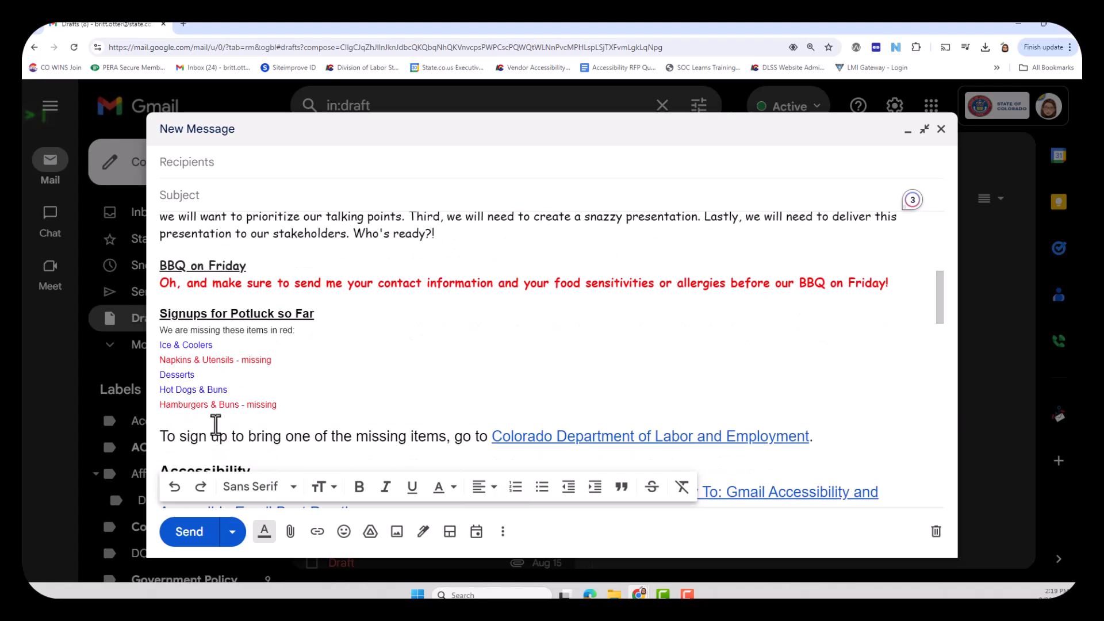
left_click(324, 487)
left_click(191, 330)
Set the potluck text from "We are missing these items in red:" through "Hamburgers & Buns - missing" to Normal size
left_click_drag(162, 331, 276, 410)
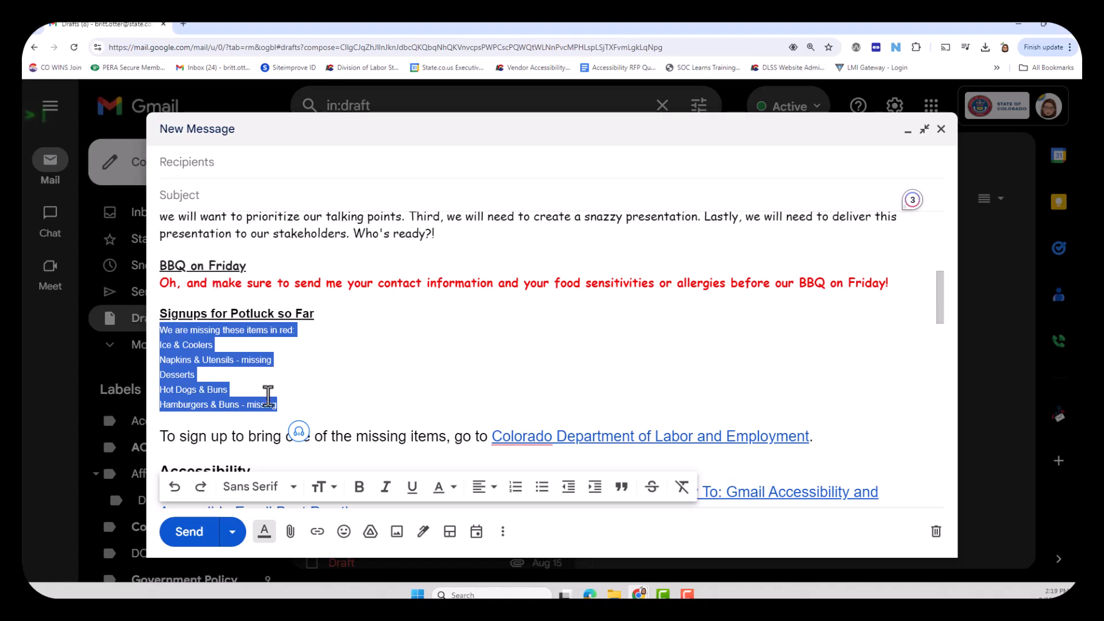
left_click(324, 488)
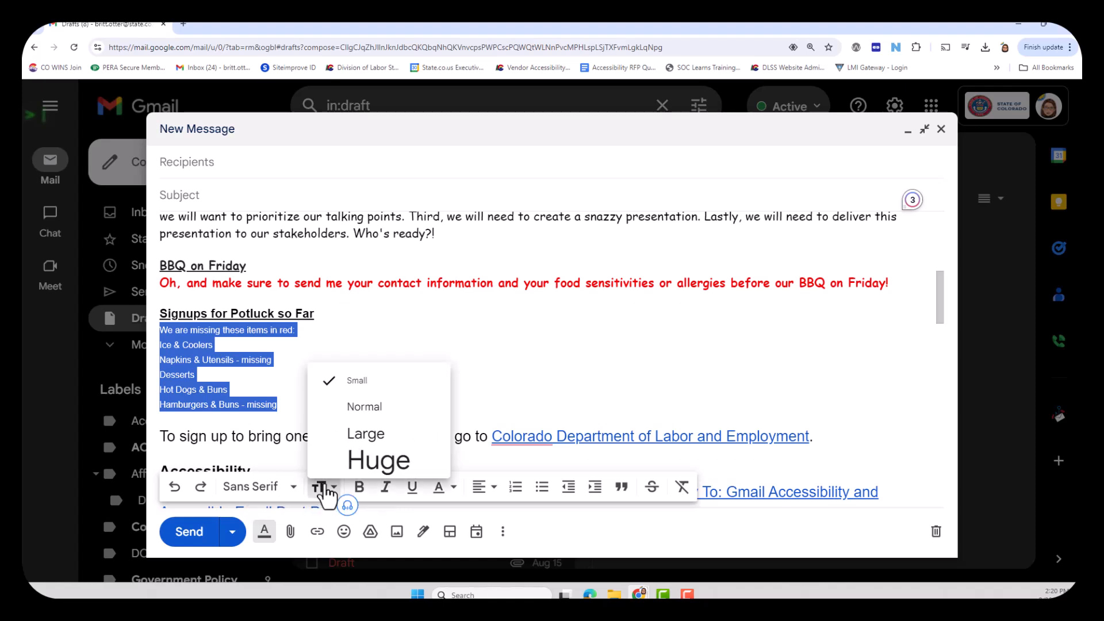
left_click(346, 408)
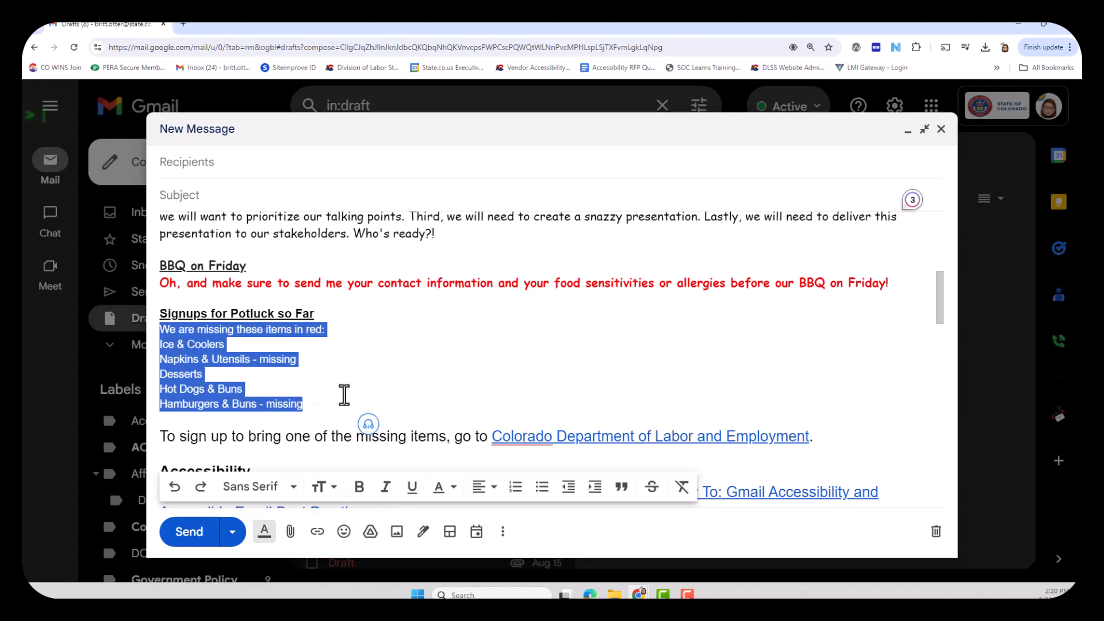
Try the Large text size on the selected potluck text and return it to Normal
left_click(327, 491)
left_click(350, 436)
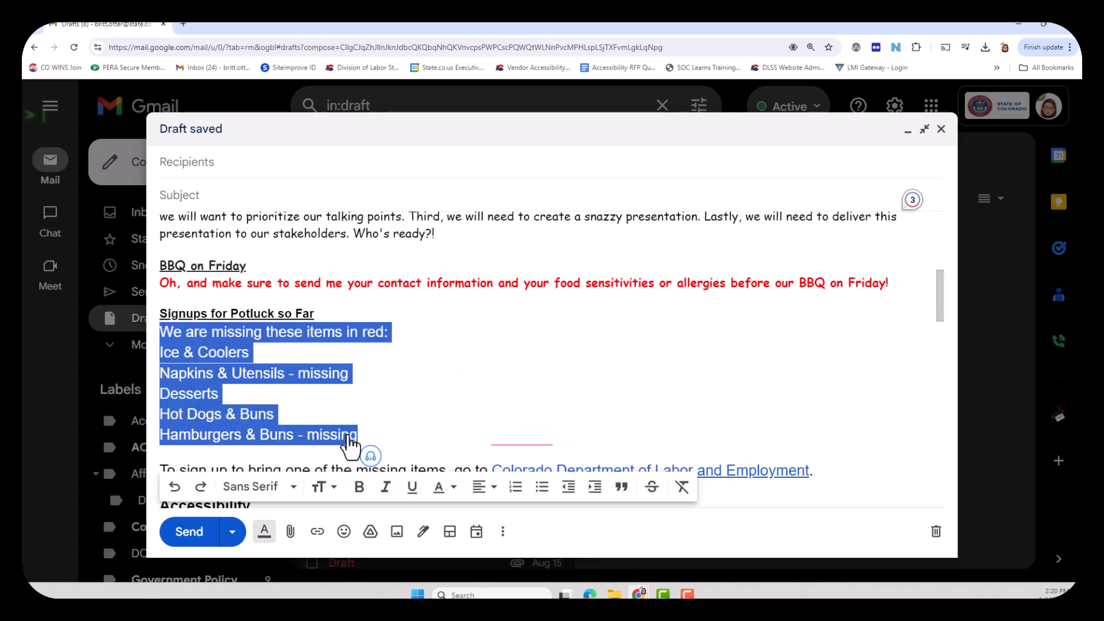
left_click(329, 489)
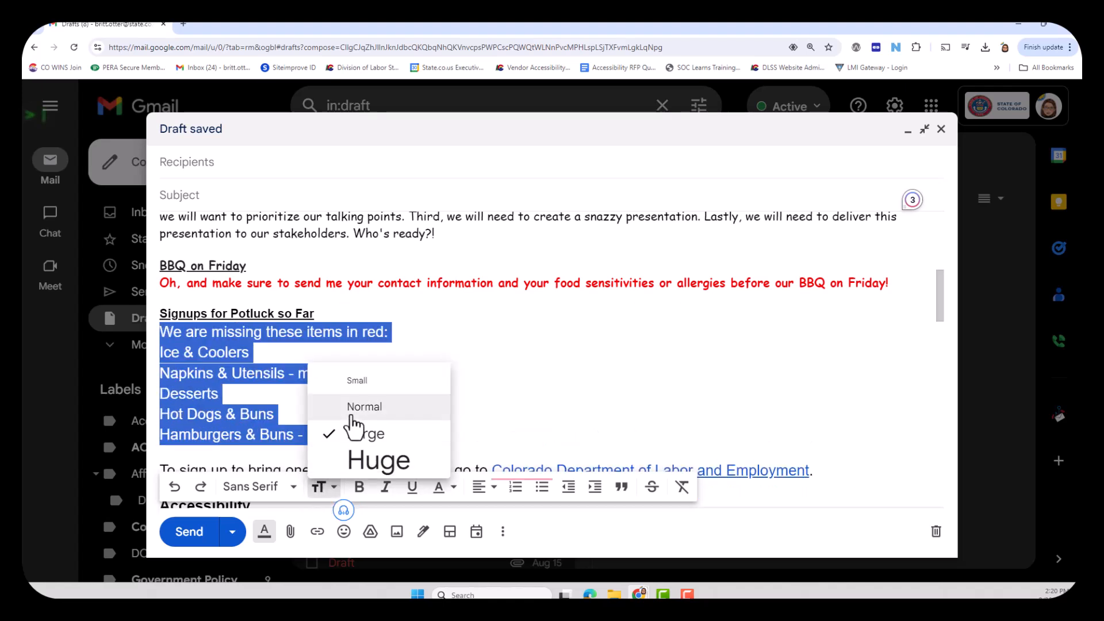
left_click(350, 408)
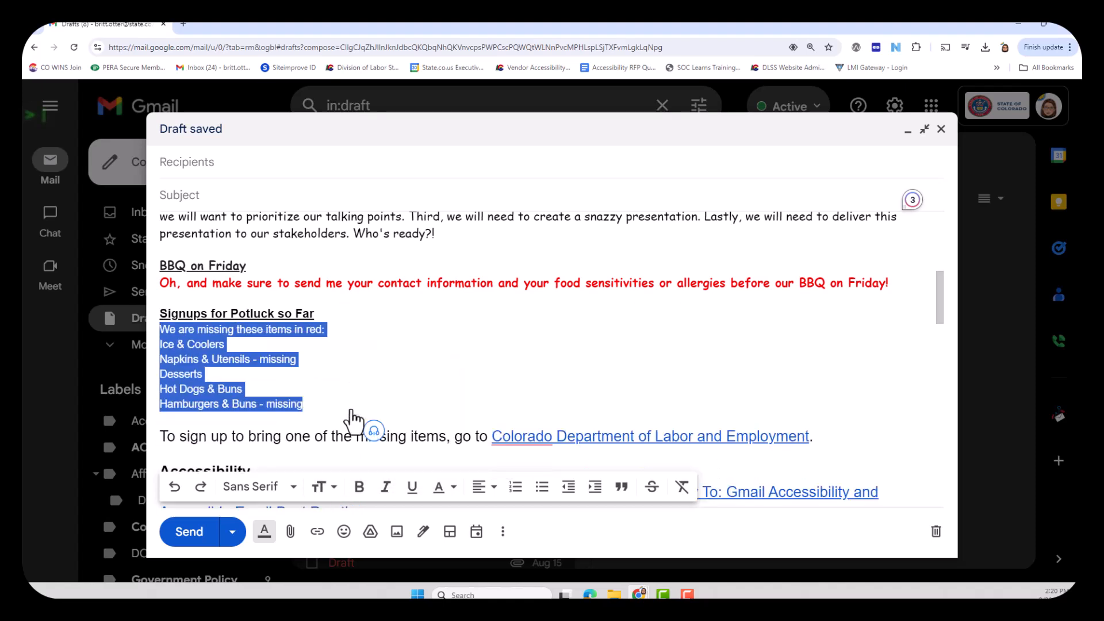
Set the "To sign up to bring one of the missing items" line and the whole "Accessibility" section to Normal text size
left_click(234, 436)
scroll(234, 435, "down", 3)
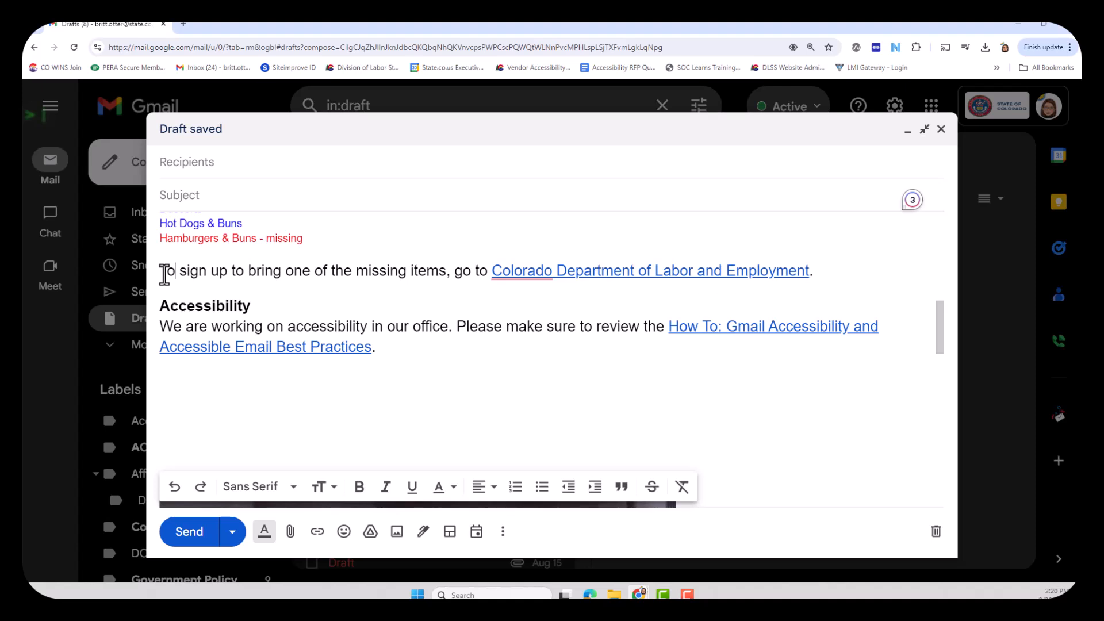
scroll(242, 358, "up", 1)
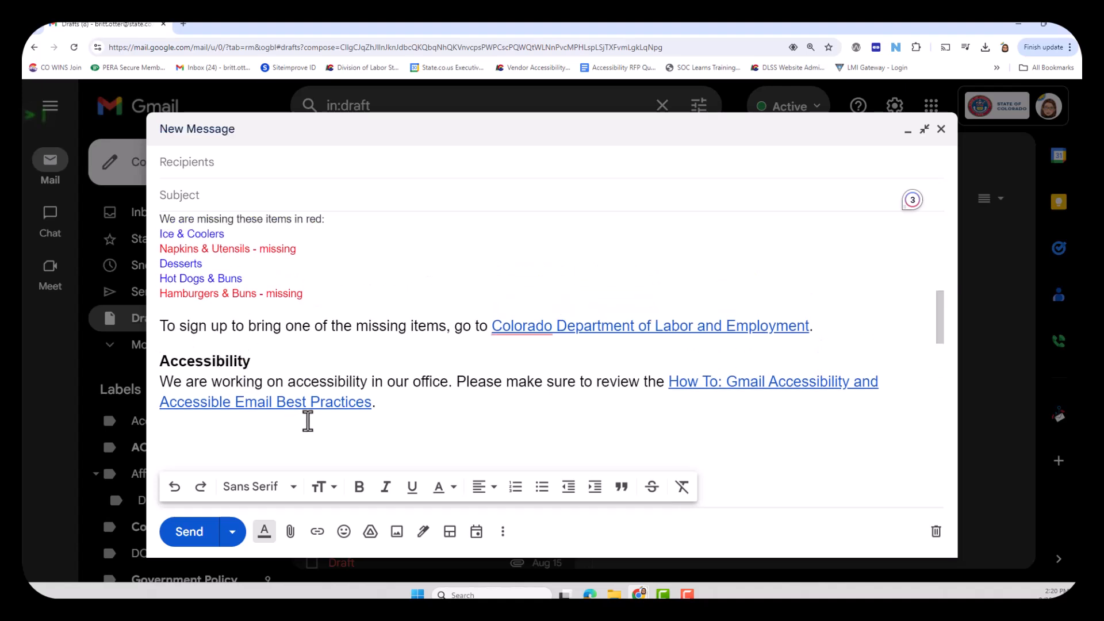
scroll(288, 417, "up", 1)
left_click_drag(165, 381, 382, 458)
left_click(324, 489)
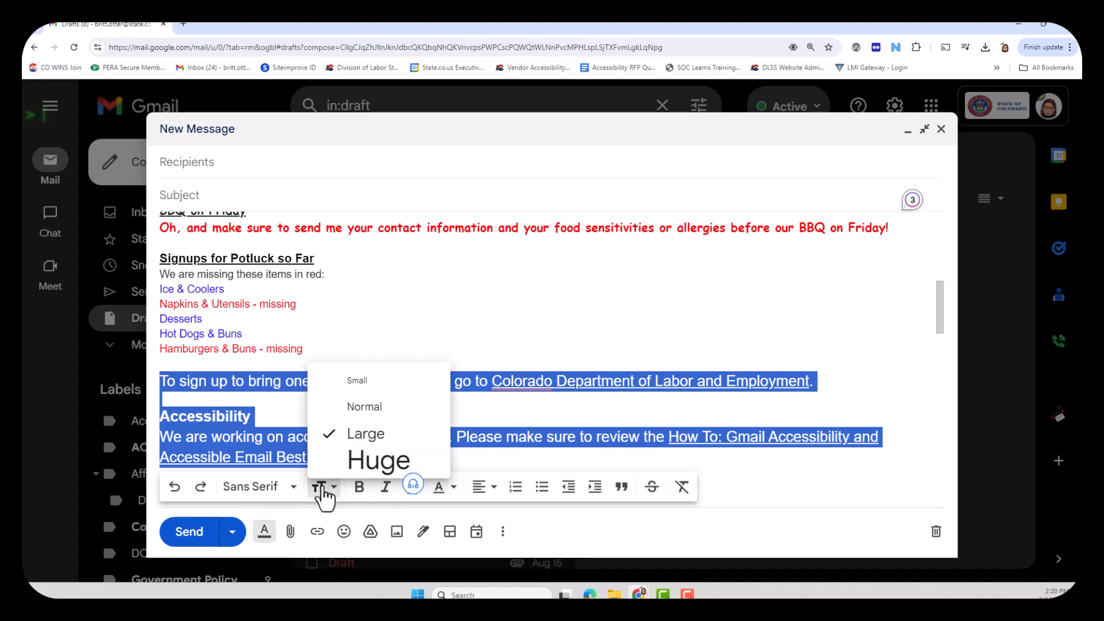
left_click(341, 412)
left_click(256, 395)
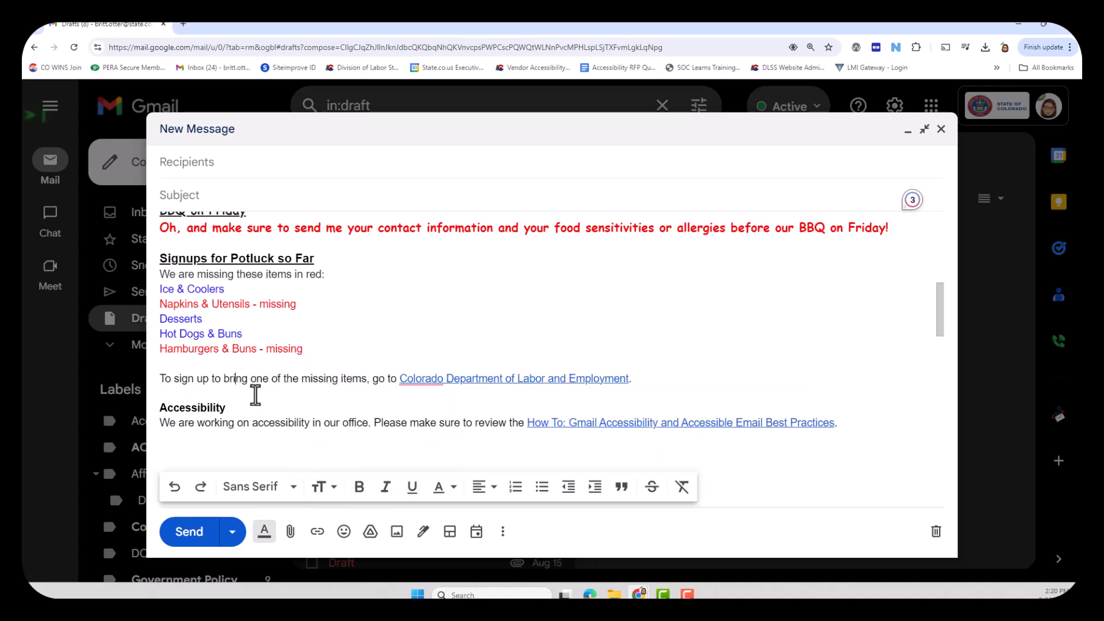
Change the font of the "New Project on the Horizon" and "BBQ on Friday" sections, headings included, to Sans Serif
scroll(259, 397, "up", 3)
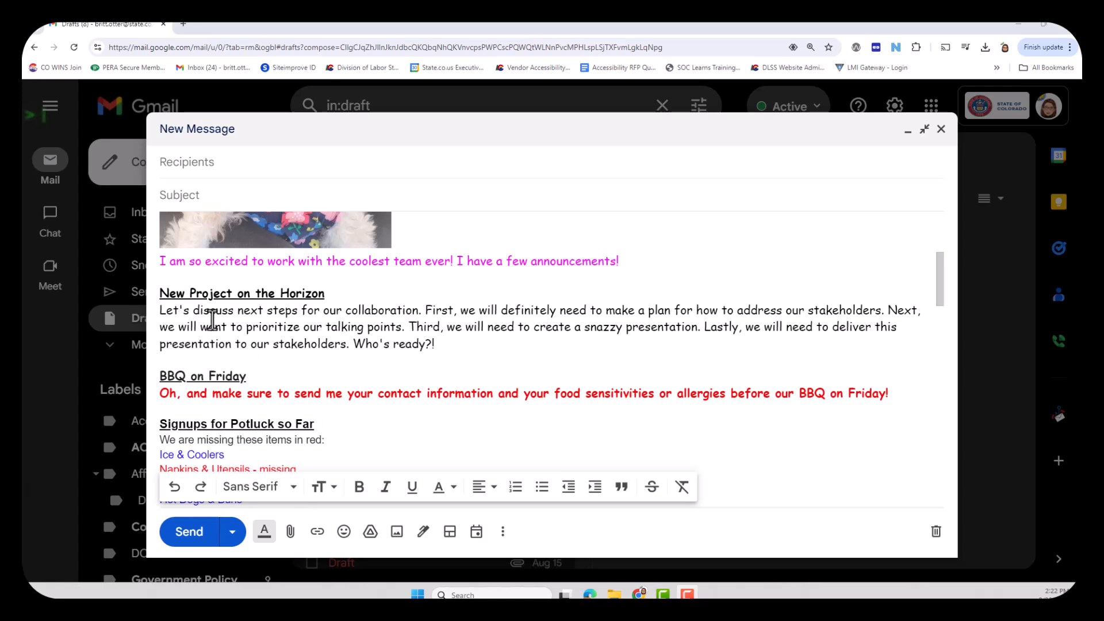
left_click_drag(161, 294, 446, 348)
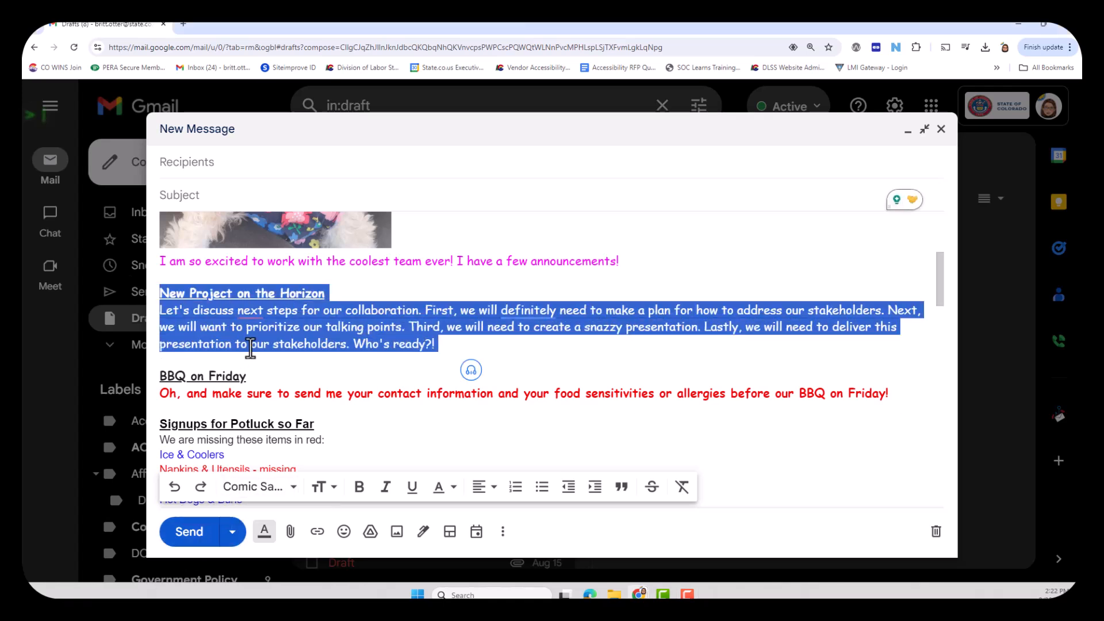
left_click_drag(161, 294, 893, 396)
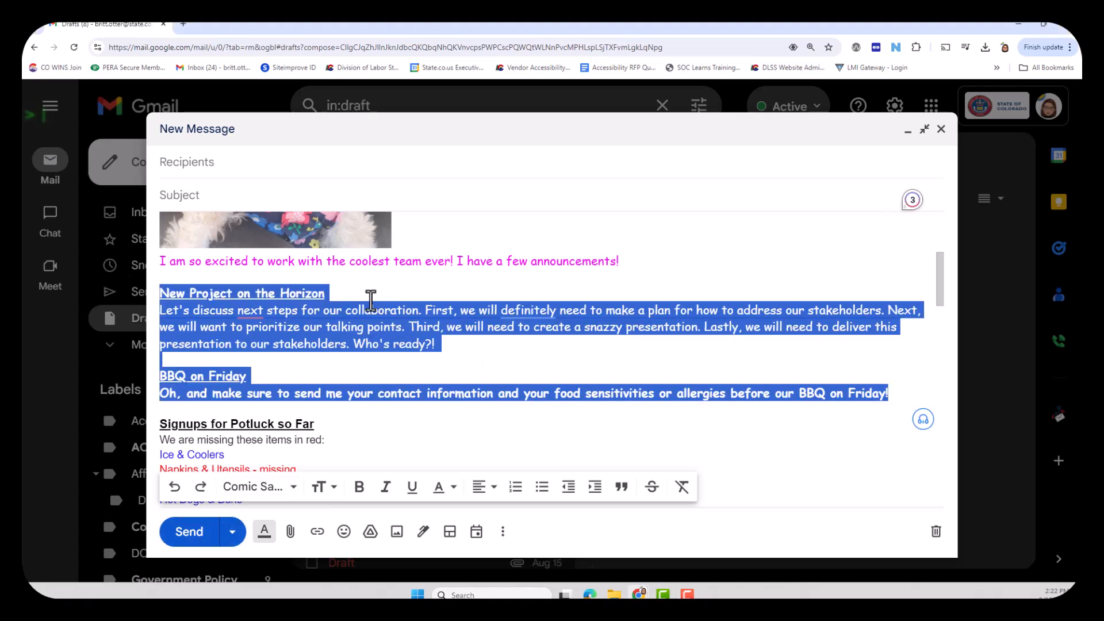
left_click(263, 310)
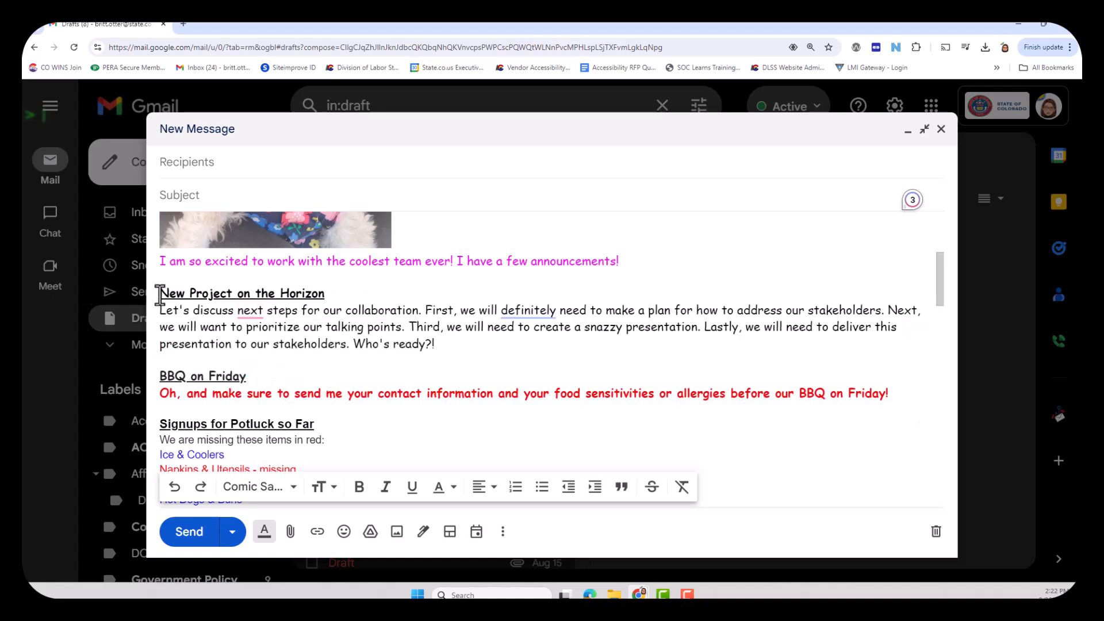
left_click_drag(161, 294, 910, 395)
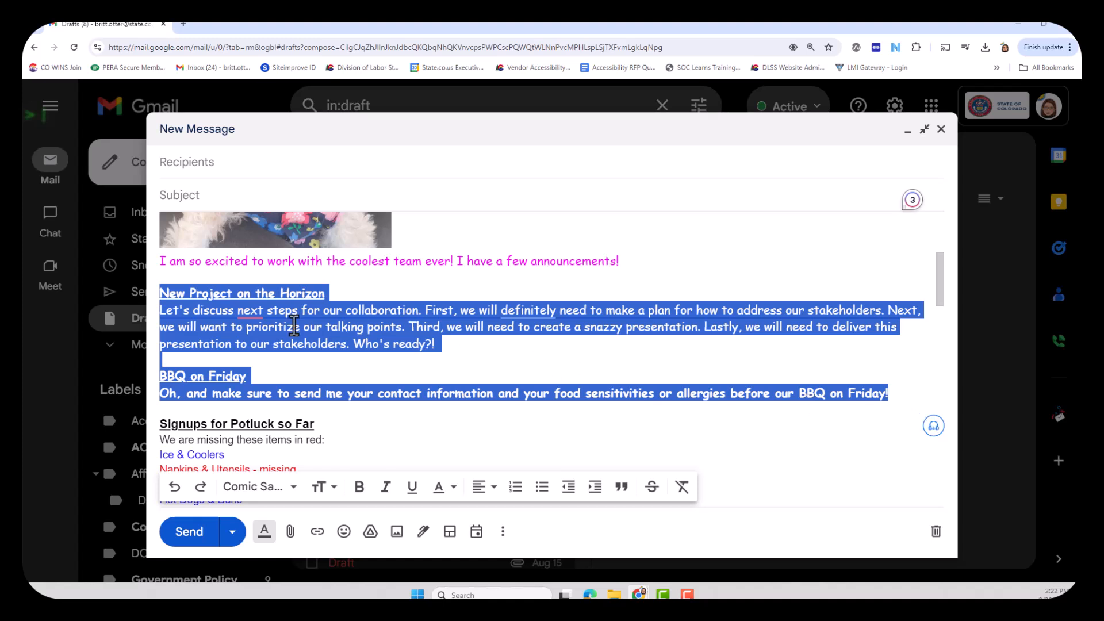
left_click(246, 490)
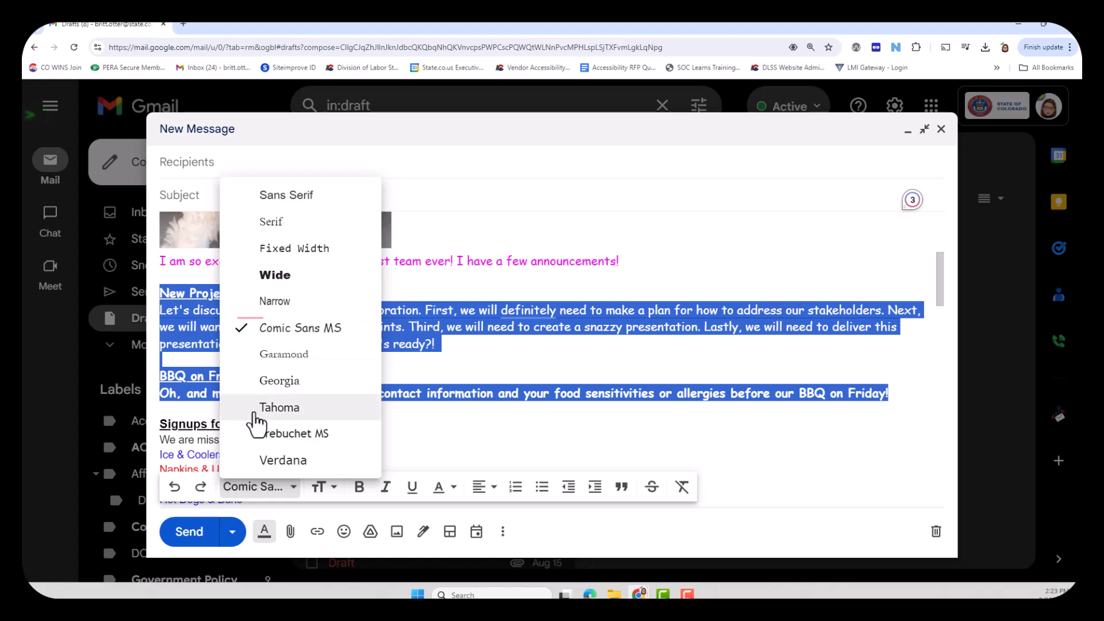
left_click(276, 199)
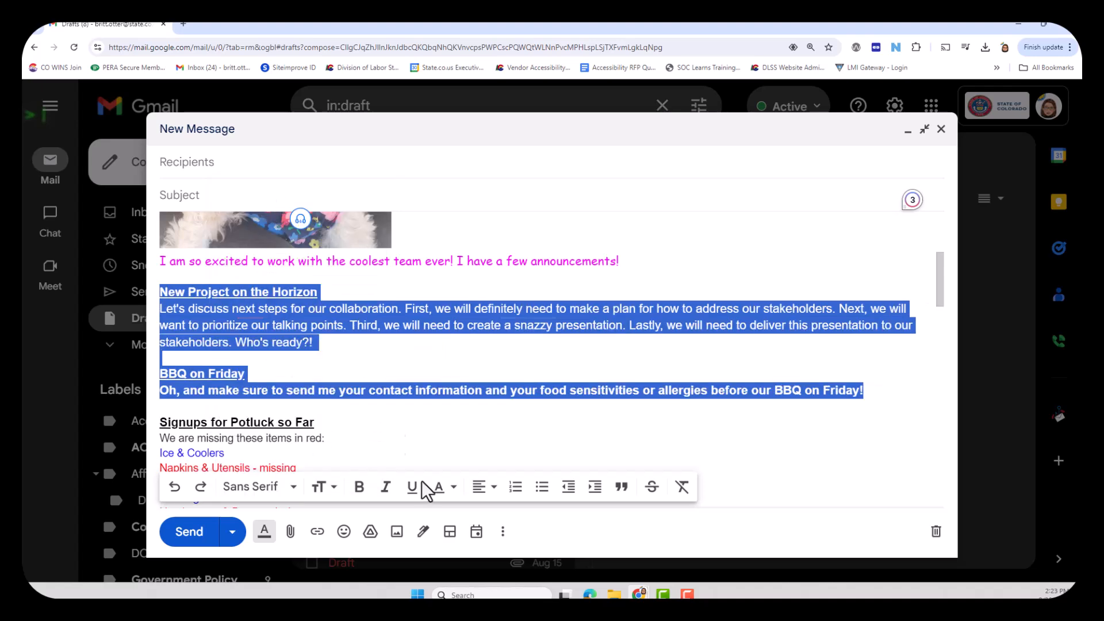
left_click(355, 325)
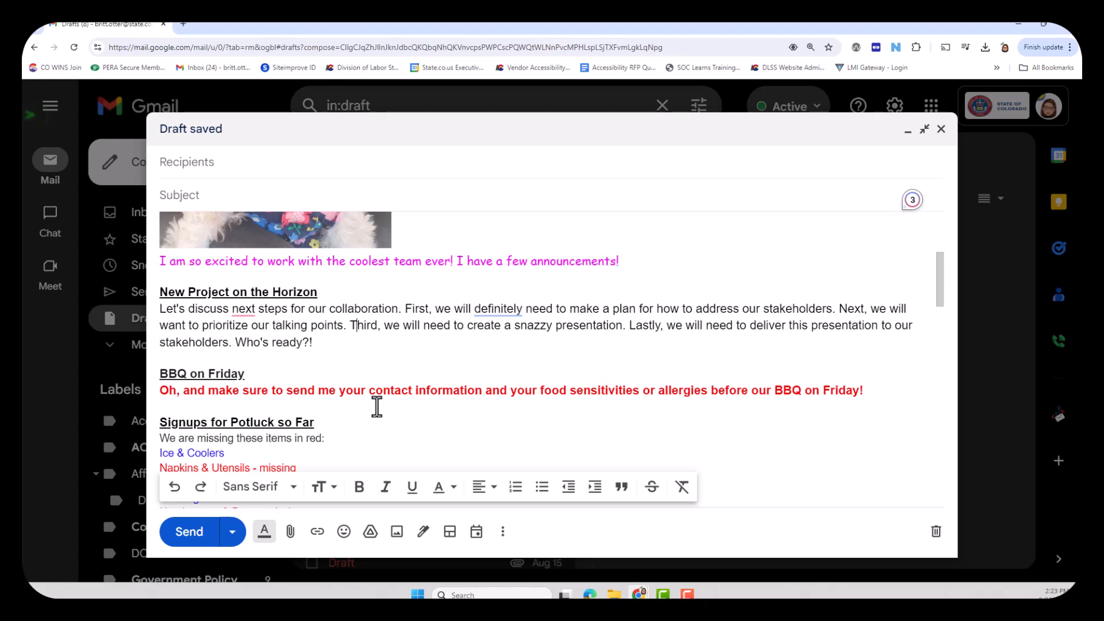